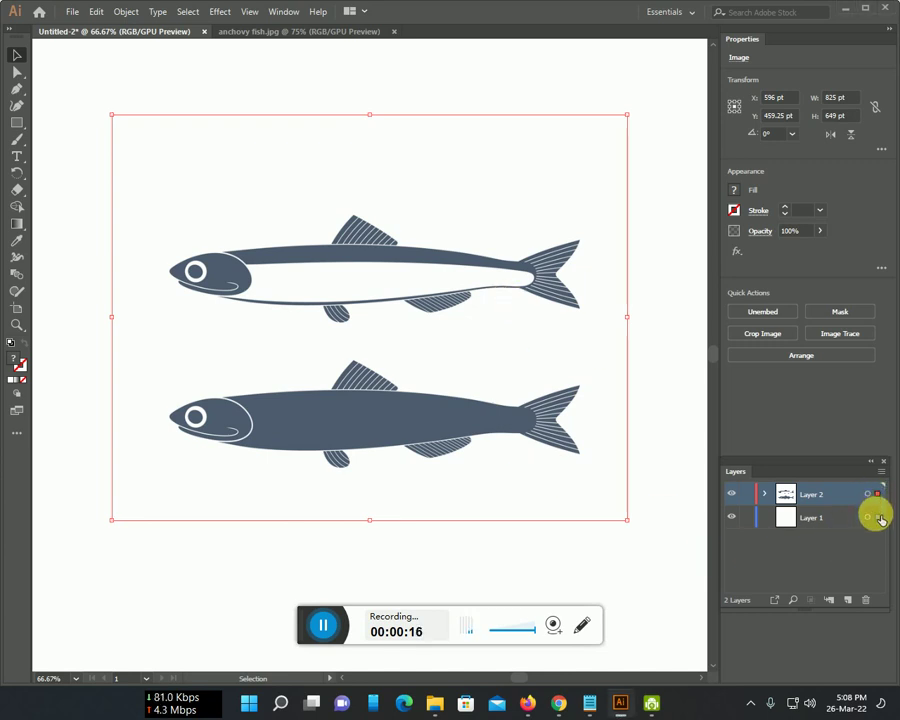
- Move the fish image into Layer 1 and replace Layer 2 with a new empty layer
left_click_drag(880, 519, 872, 514)
left_click(845, 493)
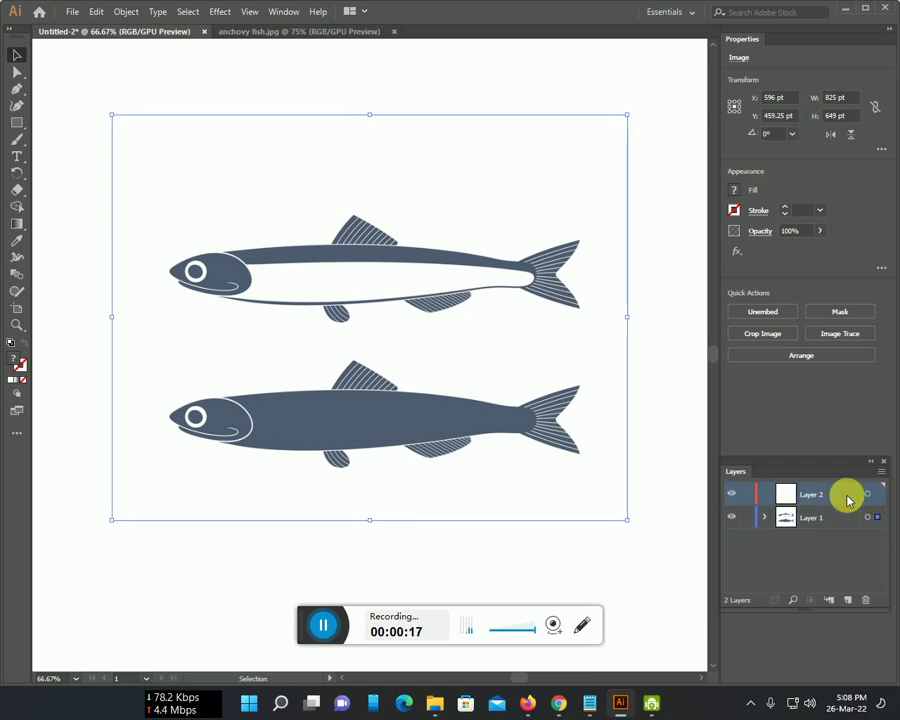
left_click(865, 600)
left_click(848, 599)
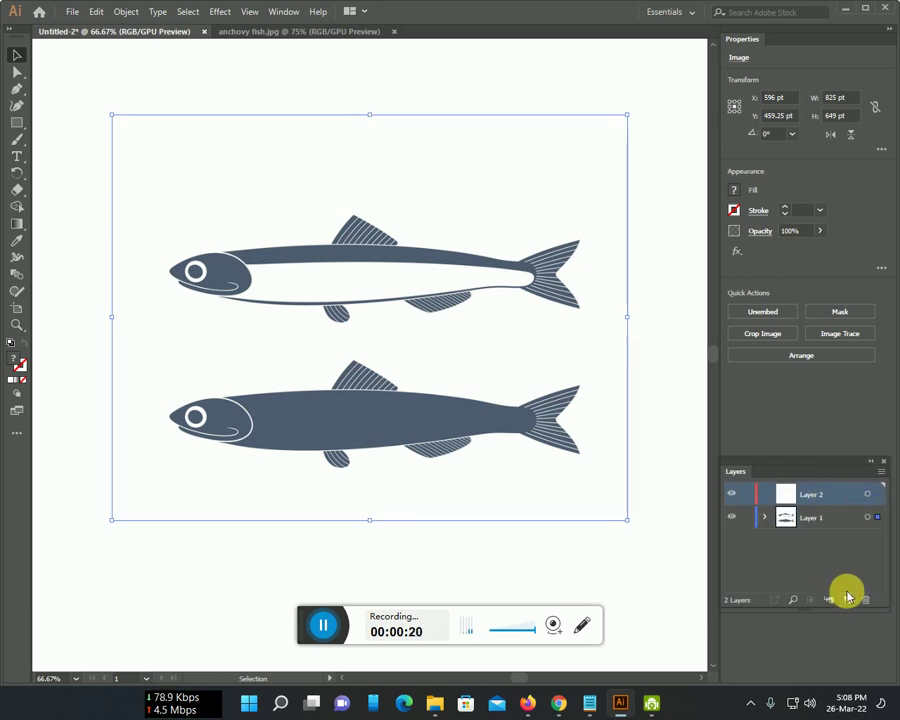
- Fade Layer 1's fish image by lowering its opacity, lock it, and select Layer 2
left_click(815, 516)
left_click_drag(808, 246, 791, 248)
left_click(746, 517)
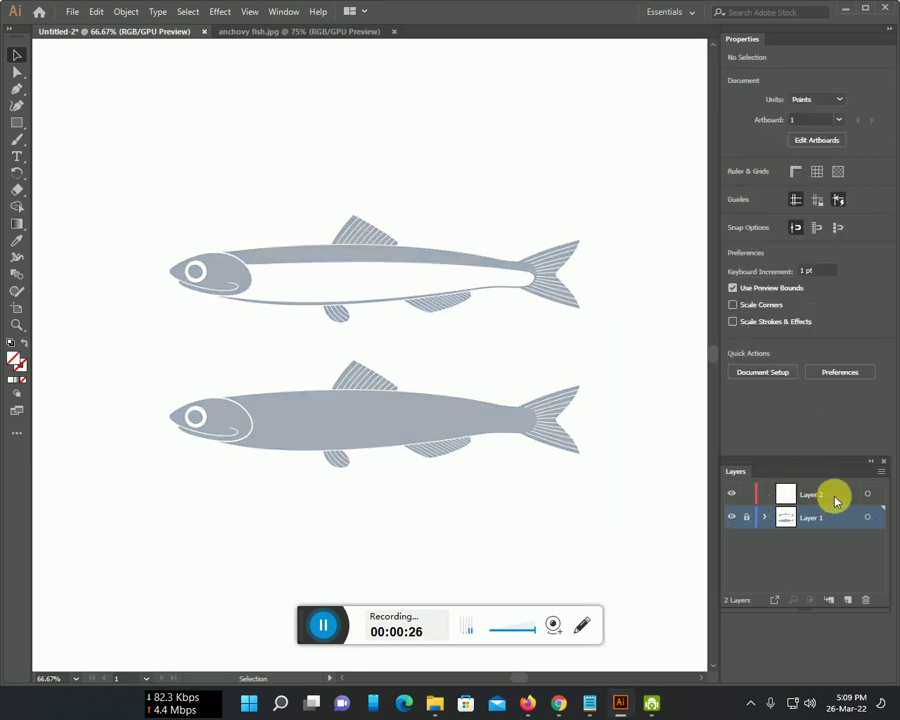
left_click(830, 494)
- Set up the Paintbrush with 100% opacity and a black stroke colour
key("b")
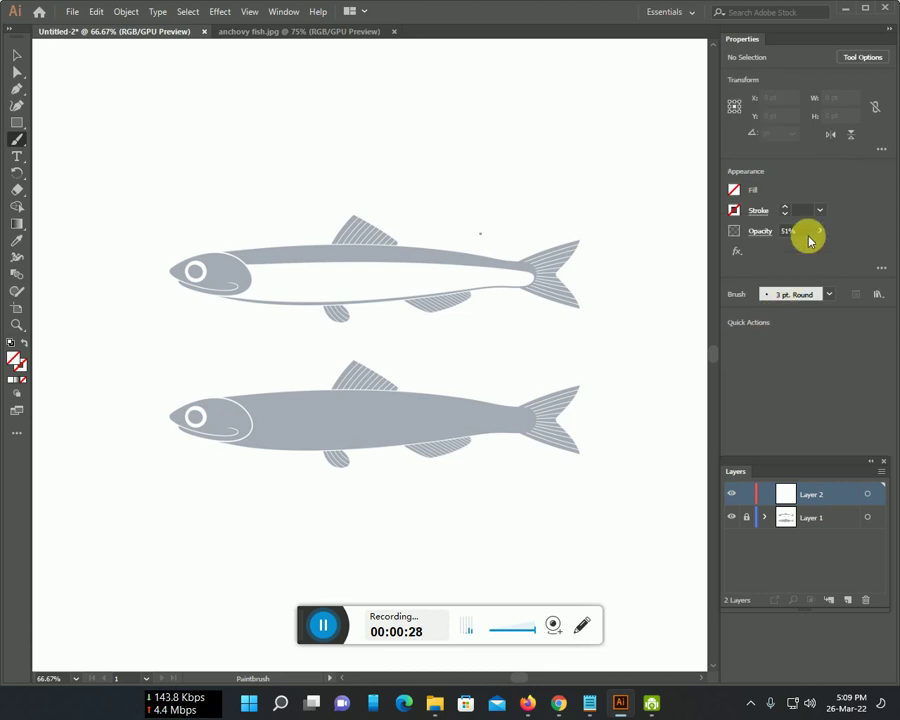
left_click(817, 232)
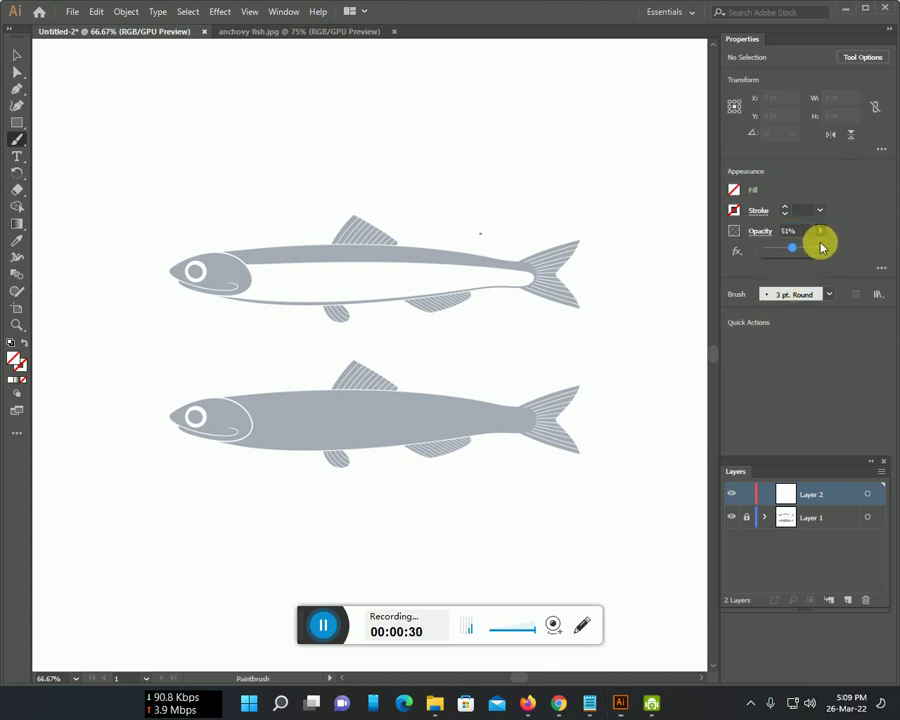
left_click(818, 232)
left_click_drag(793, 247, 828, 257)
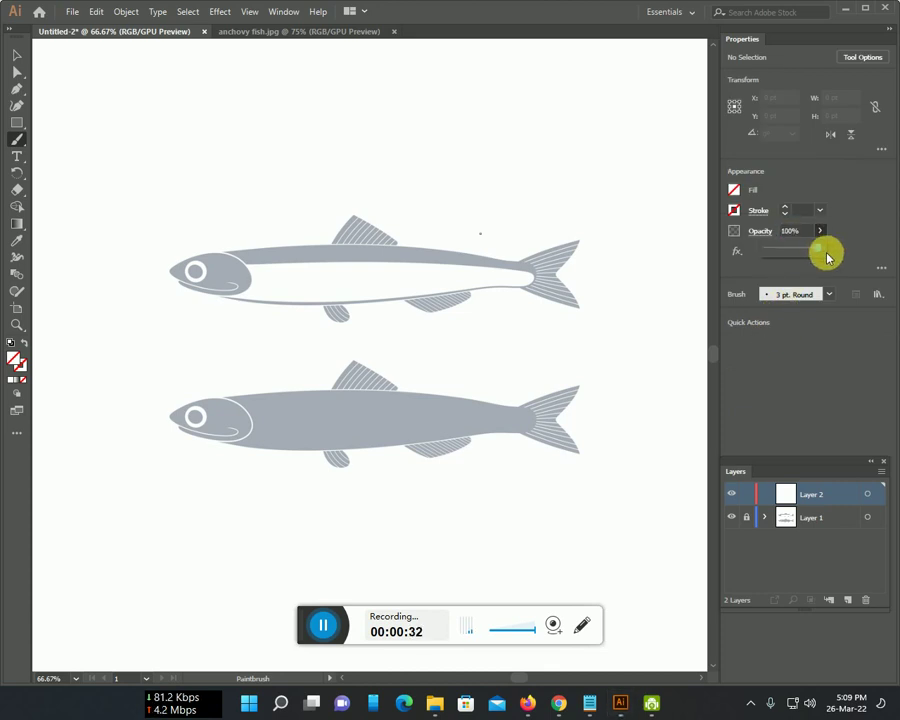
left_click(734, 210)
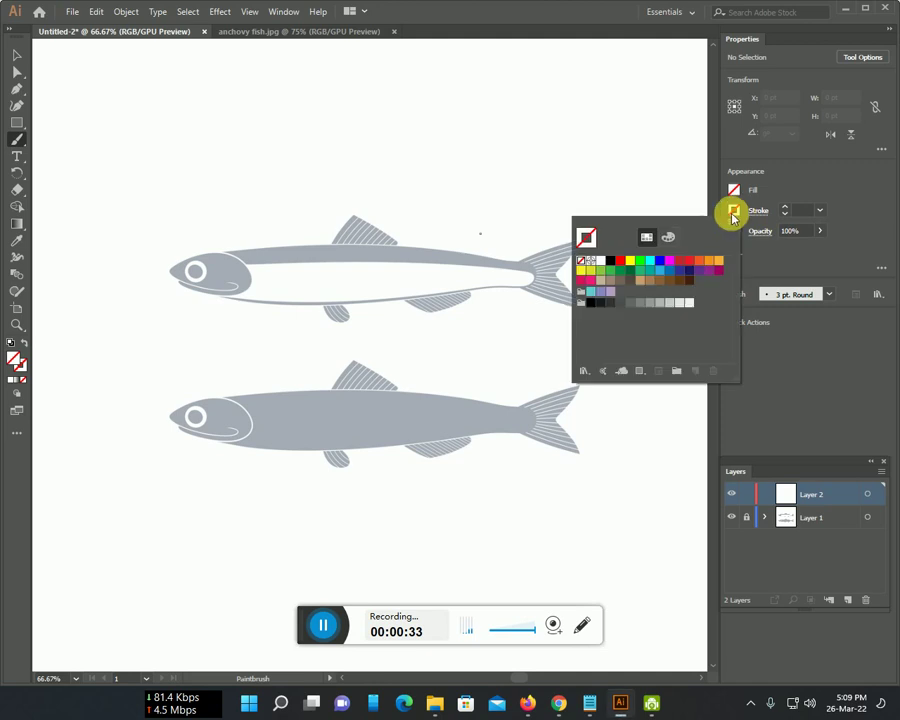
left_click(608, 260)
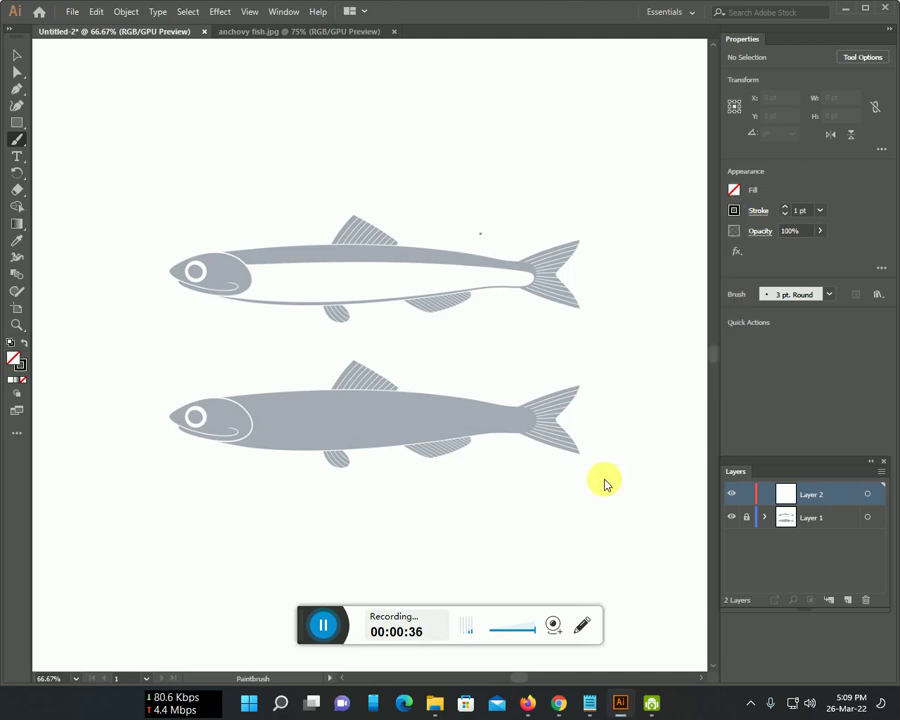
scroll(545, 441, "up", 2)
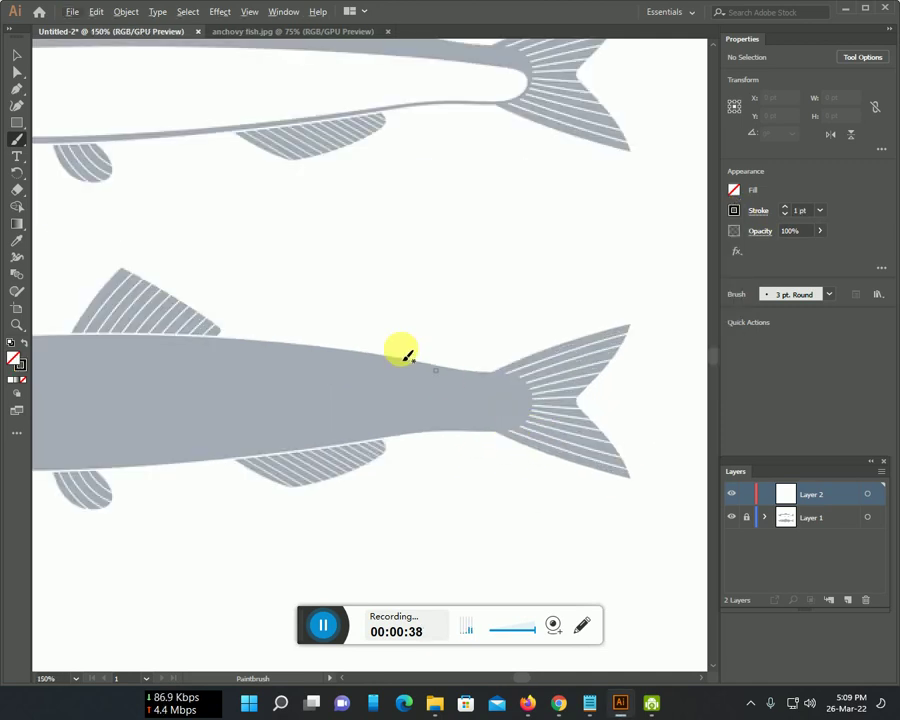
- Zoom in on the upper fish head and trace its back edge and the outline under the jaw
scroll(410, 385, "up", 2)
scroll(410, 385, "left", 3)
scroll(437, 398, "up", 1)
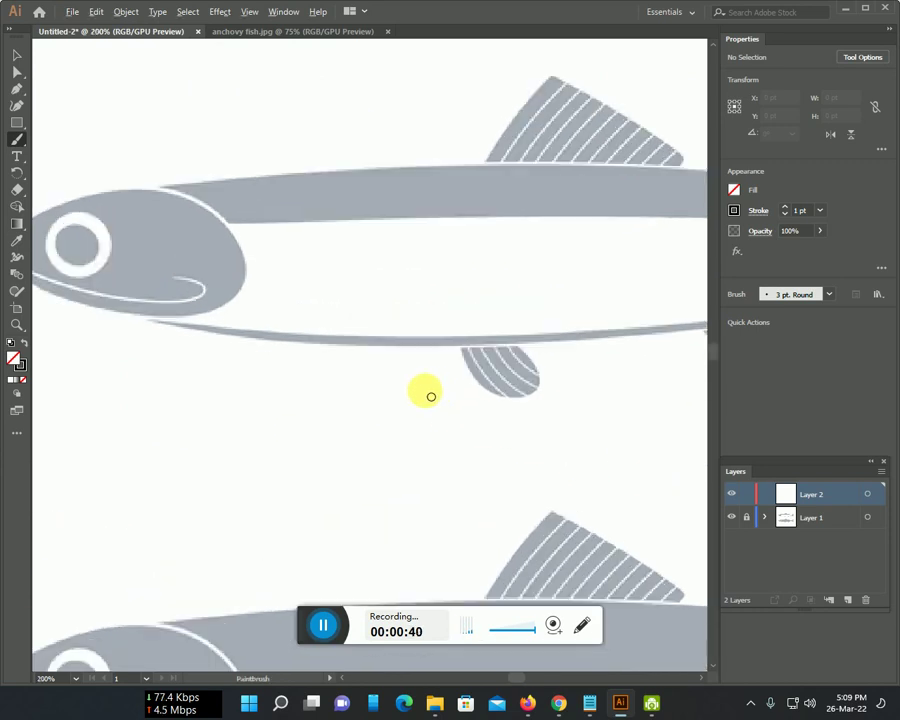
scroll(402, 414, "left", 2)
scroll(460, 440, "left", 3)
scroll(538, 468, "up", 1)
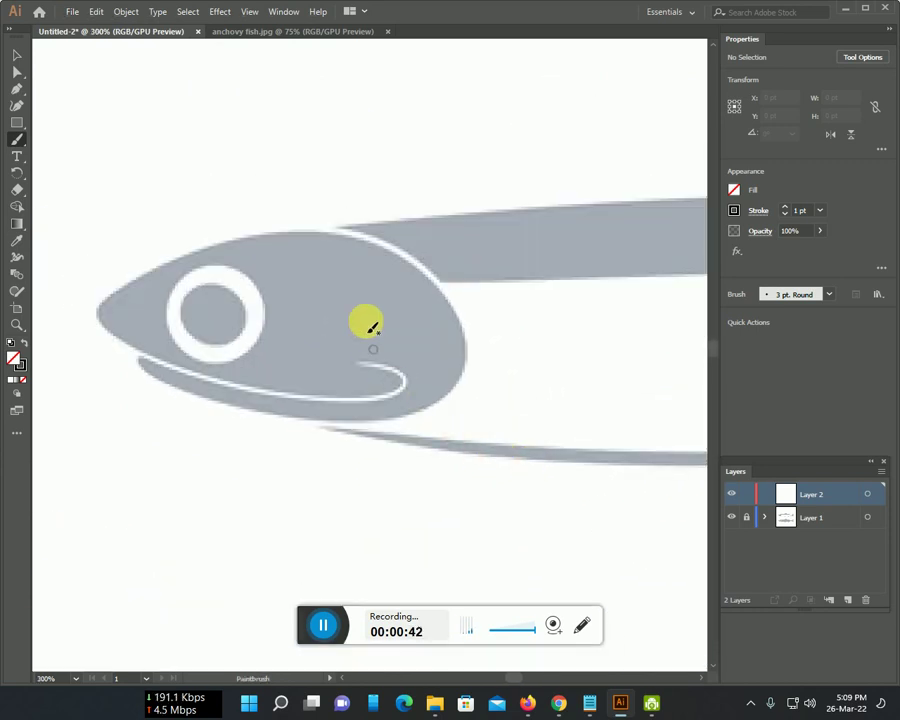
left_click_drag(381, 245, 446, 295)
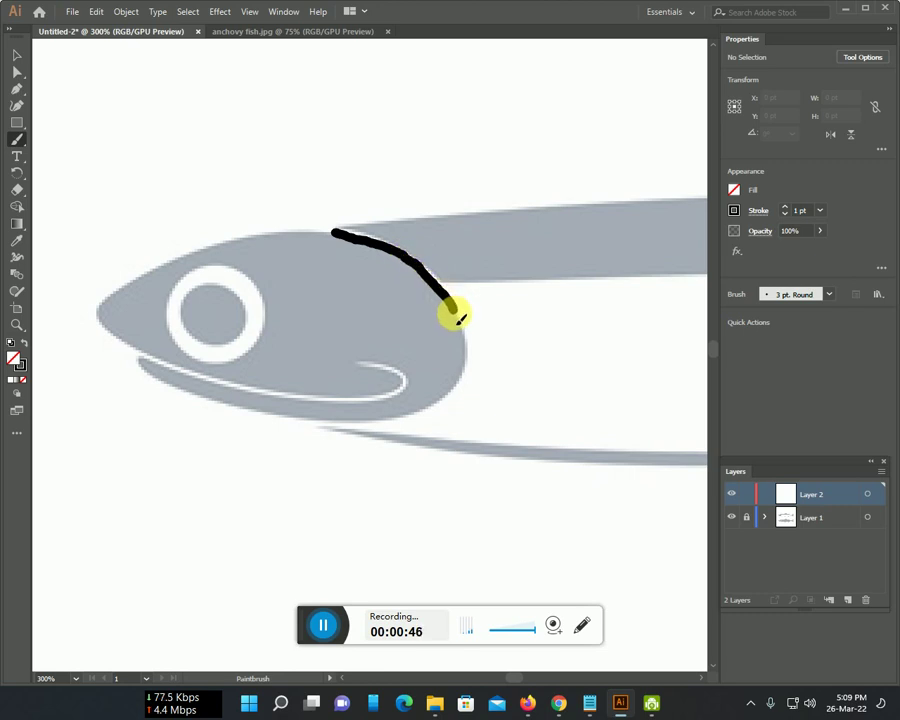
mouse_move(462, 352)
left_mouse_down()
mouse_move(458, 392)
mouse_move(352, 421)
mouse_move(303, 420)
mouse_move(160, 385)
mouse_move(134, 358)
mouse_move(245, 384)
left_mouse_up()
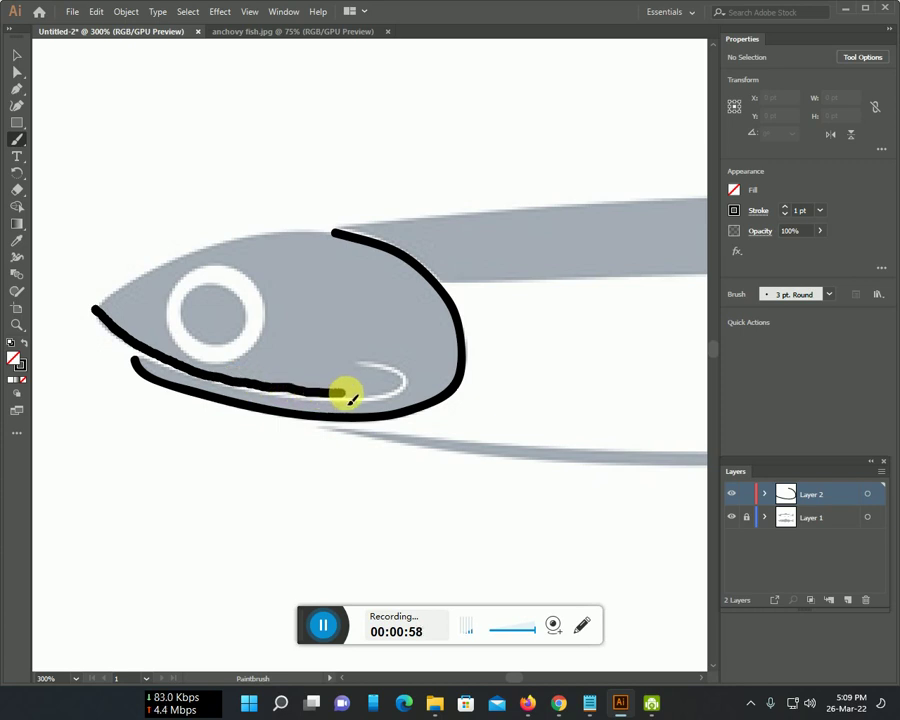
- Trace the jaw curl, the snout along the upper head, and the eye outline
left_click_drag(404, 386, 360, 369)
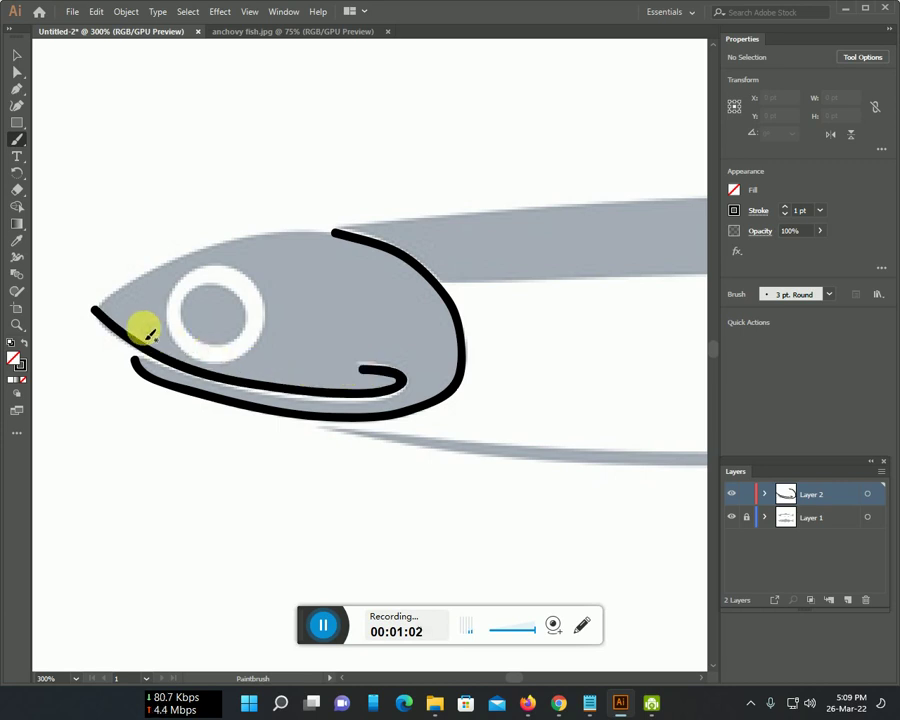
mouse_move(101, 306)
left_mouse_down()
mouse_move(147, 269)
mouse_move(195, 253)
mouse_move(344, 232)
left_mouse_up()
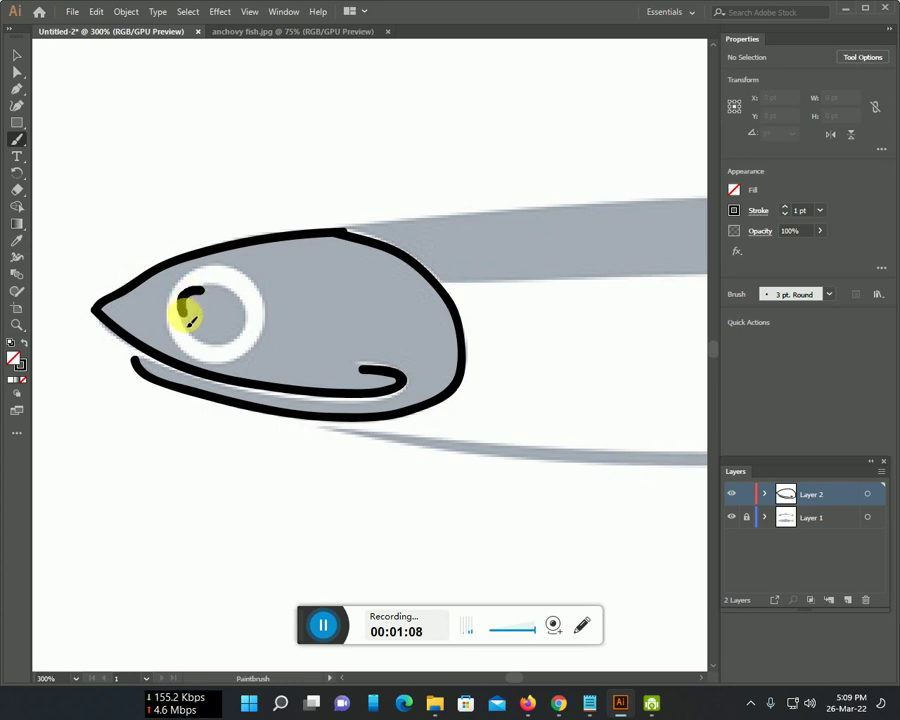
left_click_drag(195, 328, 218, 341)
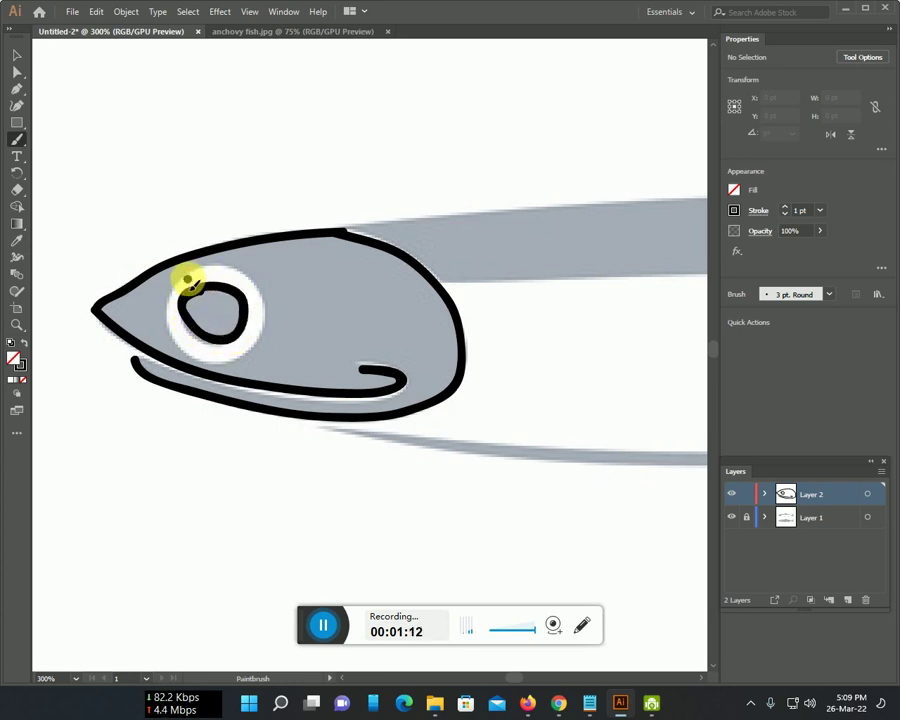
mouse_move(210, 268)
left_mouse_down()
mouse_move(245, 265)
mouse_move(267, 301)
mouse_move(261, 337)
mouse_move(232, 358)
mouse_move(171, 327)
mouse_move(161, 295)
mouse_move(187, 273)
left_mouse_up()
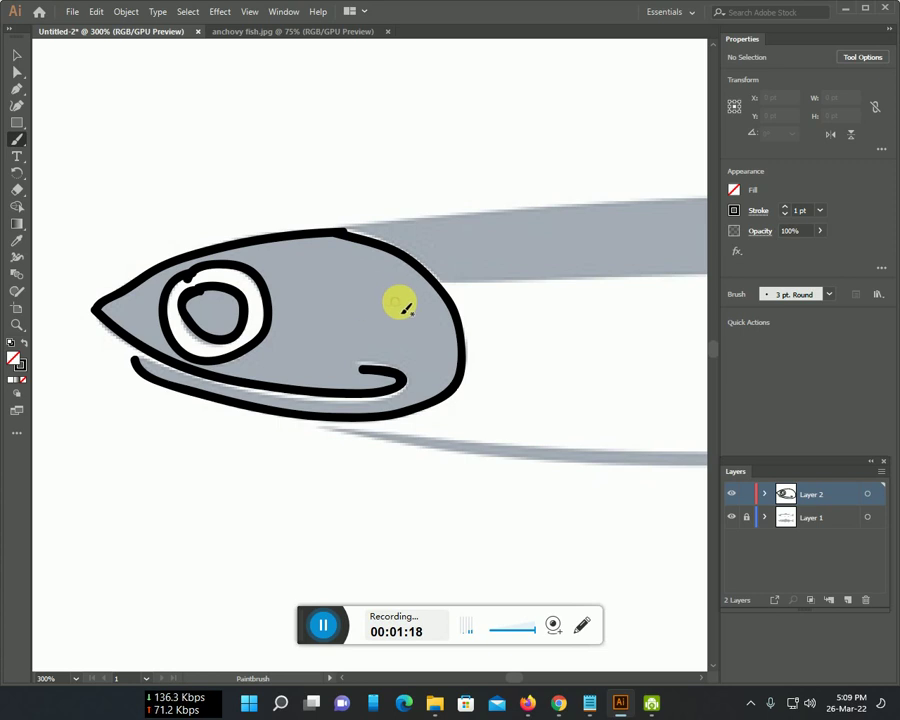
scroll(398, 356, "down", 1)
- Trace the fish's belly outline and its upper back outline
mouse_move(324, 397)
left_mouse_down()
mouse_move(432, 414)
mouse_move(705, 420)
left_mouse_up()
mouse_move(589, 405)
left_mouse_down()
mouse_move(524, 402)
mouse_move(355, 463)
left_mouse_up()
left_click_drag(113, 257, 601, 217)
scroll(594, 316, "down", 1)
scroll(594, 316, "down", 1)
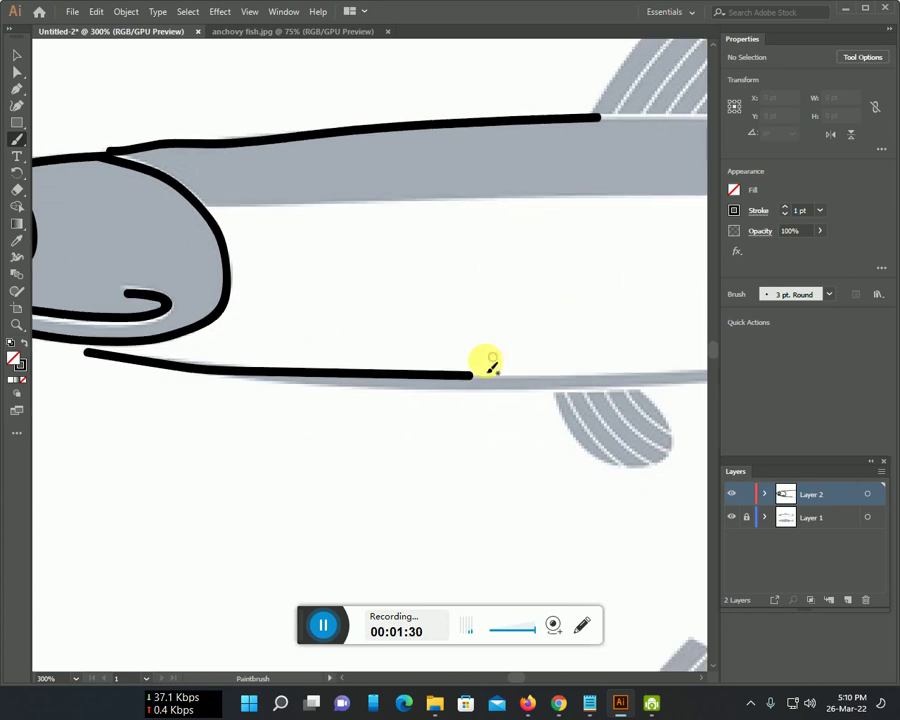
- Extend the belly line and outline the small belly fin with a ray line inside
left_click_drag(463, 376, 685, 382)
mouse_move(555, 389)
left_mouse_down()
mouse_move(599, 459)
mouse_move(632, 470)
mouse_move(674, 463)
mouse_move(655, 408)
mouse_move(603, 396)
mouse_move(608, 421)
mouse_move(648, 463)
left_mouse_up()
left_click_drag(612, 391, 650, 432)
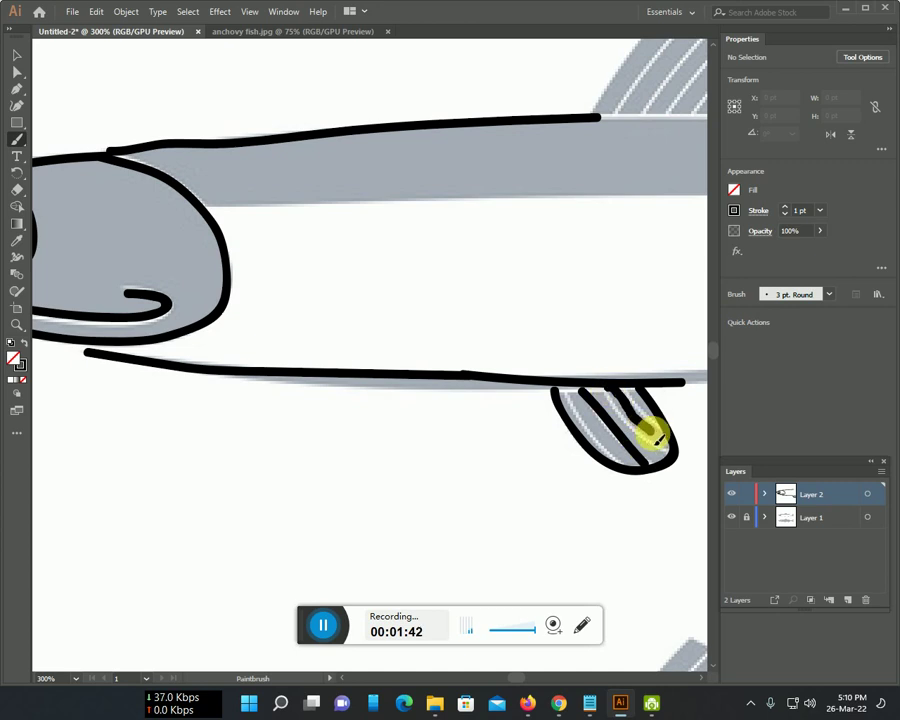
left_click_drag(603, 328, 259, 435)
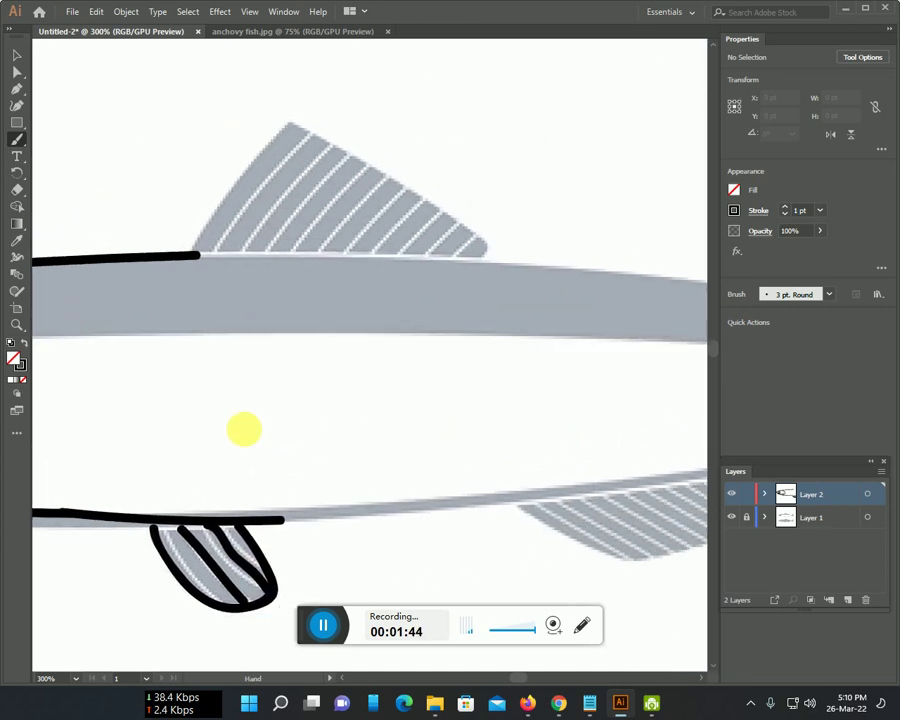
- Extend the back line, outline the dorsal fin with four stripes, and trace the tail's top edge
mouse_move(201, 259)
left_mouse_down()
mouse_move(546, 267)
mouse_move(708, 285)
left_mouse_up()
mouse_move(198, 247)
left_mouse_down()
mouse_move(285, 124)
mouse_move(484, 240)
left_mouse_up()
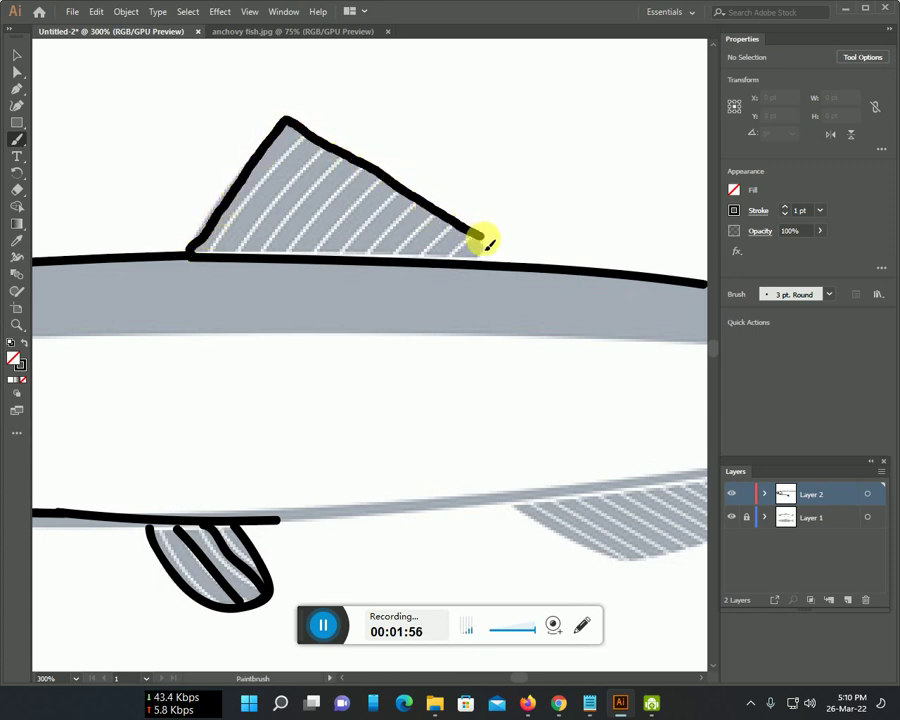
mouse_move(231, 255)
left_mouse_down()
mouse_move(297, 190)
mouse_move(316, 153)
left_mouse_up()
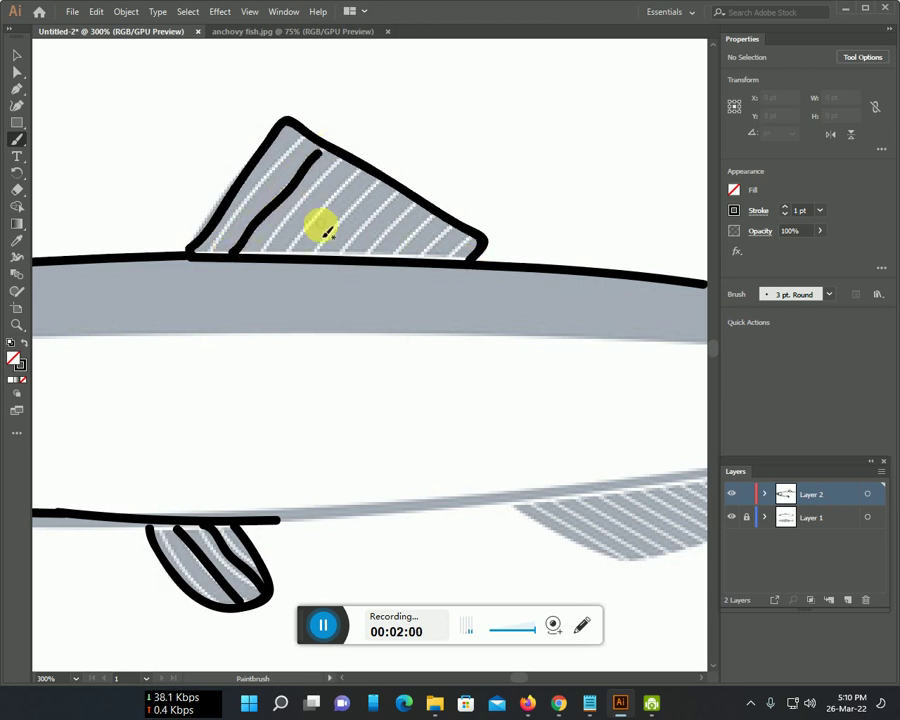
left_click_drag(287, 256, 352, 170)
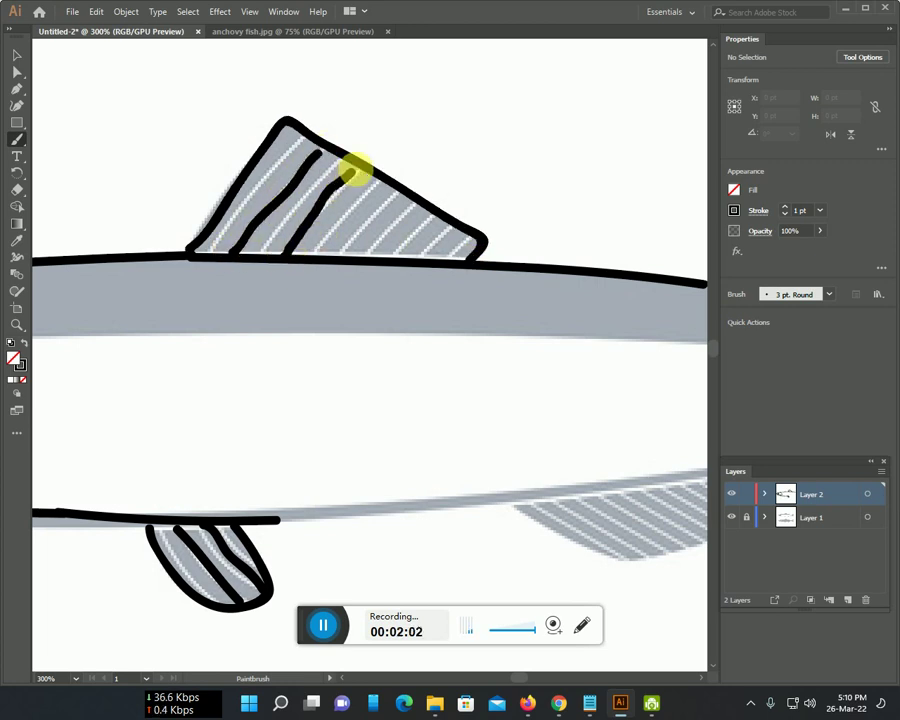
left_click_drag(340, 257, 396, 208)
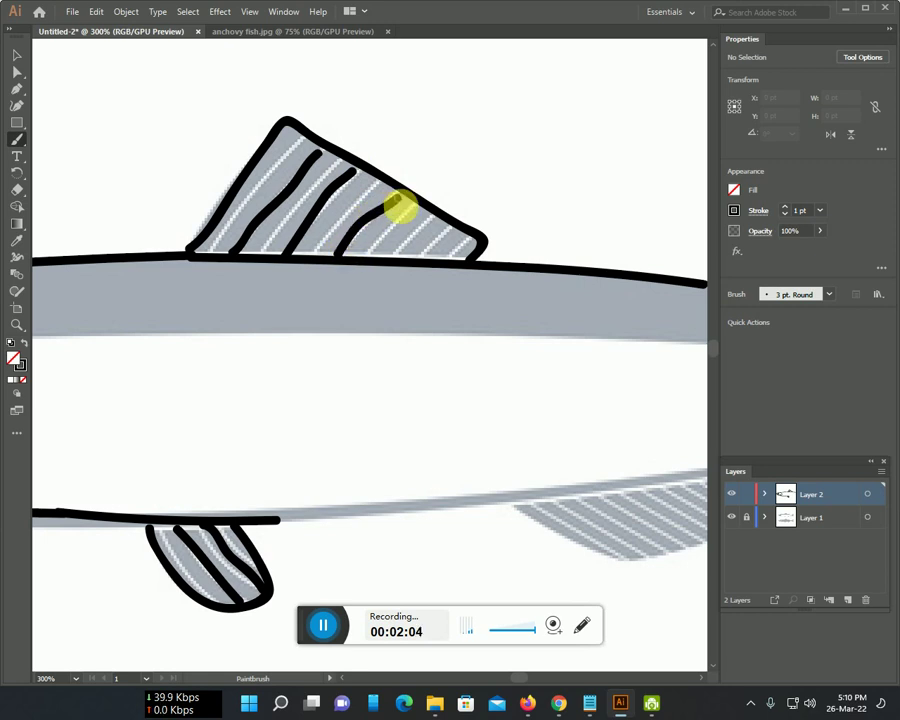
left_click_drag(402, 255, 438, 213)
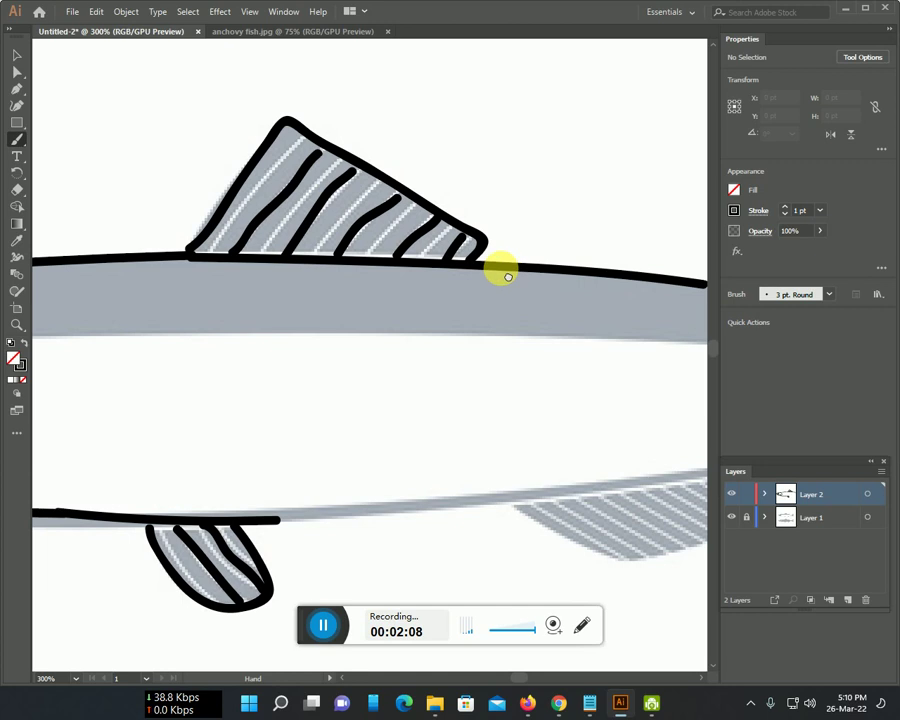
left_click_drag(512, 268, 148, 193)
mouse_move(231, 199)
left_mouse_down()
mouse_move(548, 245)
mouse_move(193, 272)
mouse_move(211, 245)
mouse_move(424, 179)
mouse_move(326, 317)
mouse_move(418, 452)
mouse_move(425, 484)
left_mouse_up()
- Trace the tail's lower edge, a lower-lobe stripe, and the curved base where tail meets body
scroll(255, 400, "down", 3)
scroll(225, 355, "down", 2)
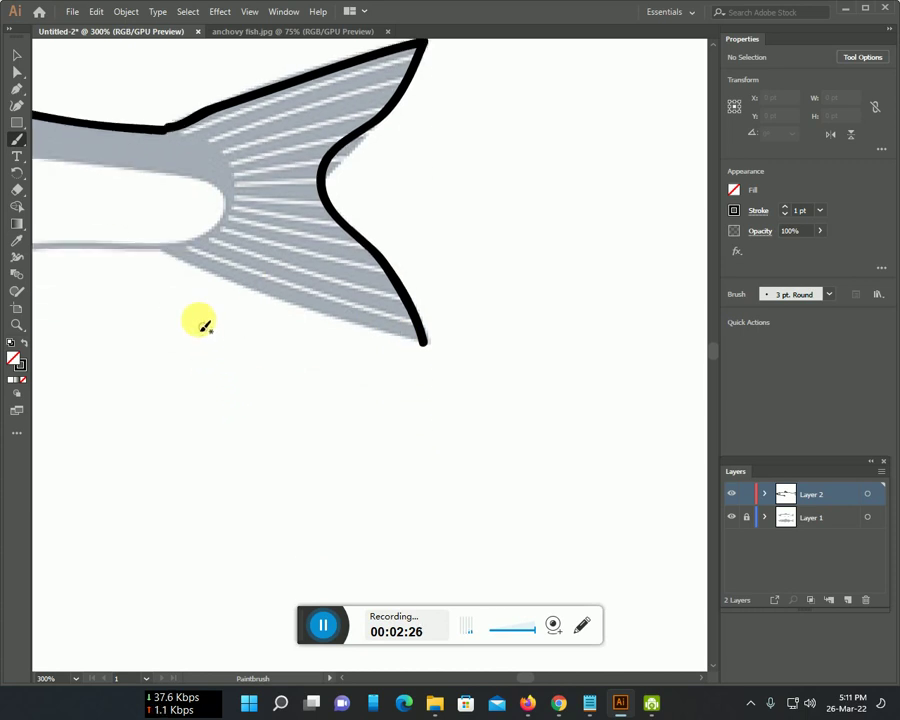
left_click_drag(165, 250, 410, 330)
left_click_drag(209, 236, 405, 297)
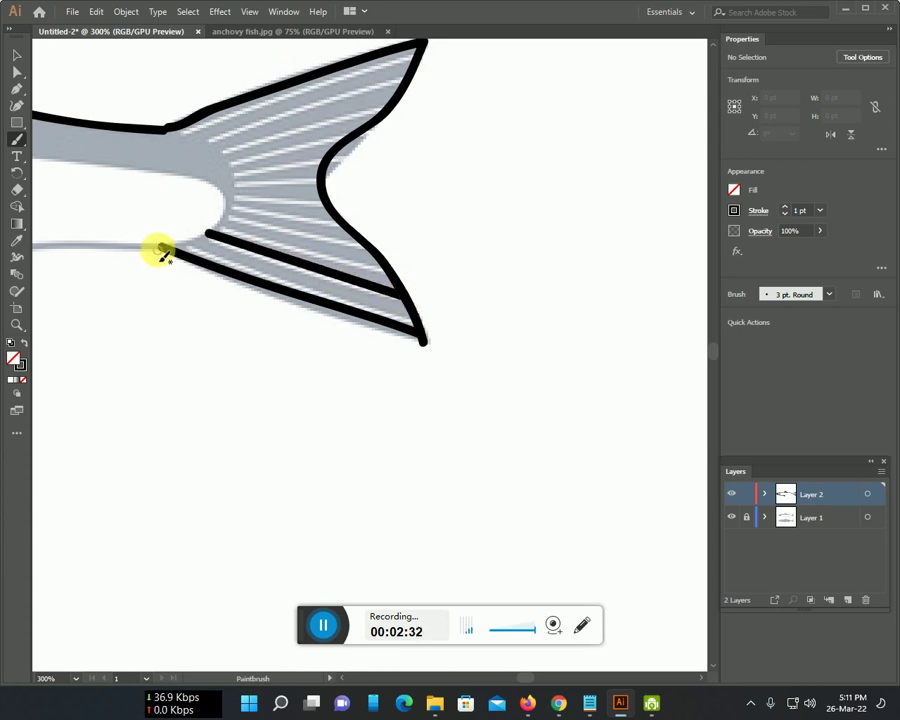
mouse_move(232, 207)
left_mouse_down()
mouse_move(231, 171)
mouse_move(165, 129)
mouse_move(267, 120)
mouse_move(400, 82)
left_mouse_up()
- Draw two stripes across the tail's upper lobe and one across the lower lobe
left_click_drag(225, 161, 341, 137)
left_click_drag(245, 186, 321, 171)
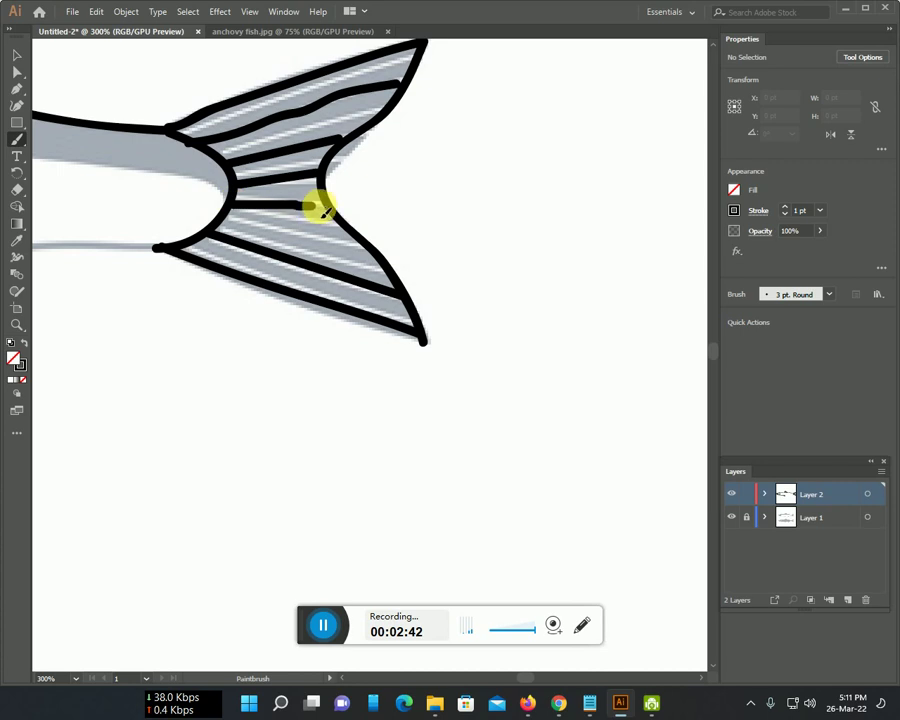
left_click_drag(227, 215, 301, 229)
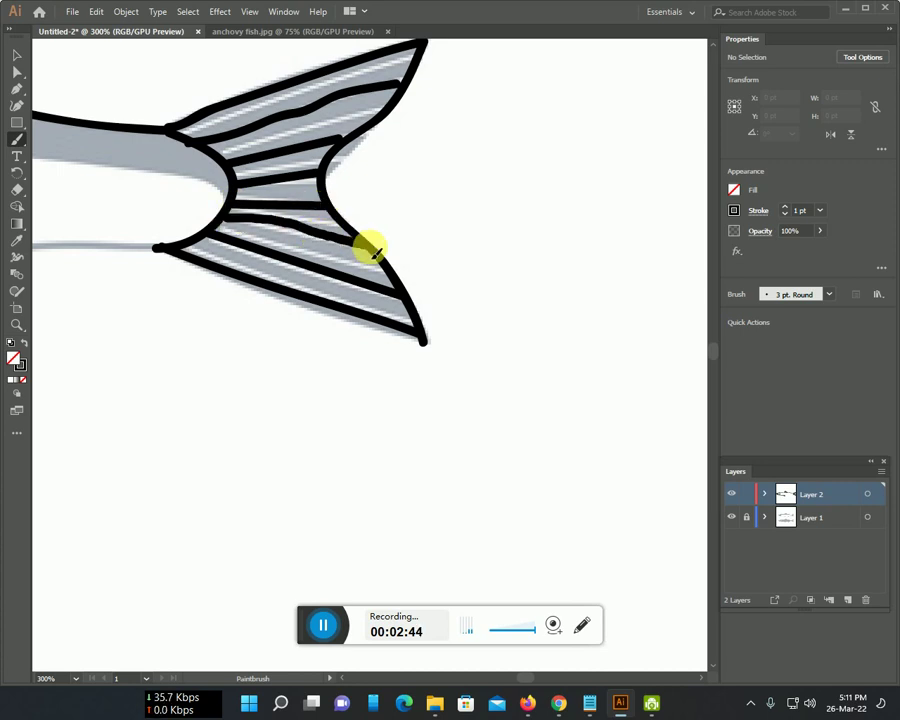
mouse_move(127, 245)
left_mouse_down()
mouse_move(535, 233)
mouse_move(372, 225)
mouse_move(262, 248)
mouse_move(42, 268)
mouse_move(230, 256)
mouse_move(326, 226)
left_mouse_up()
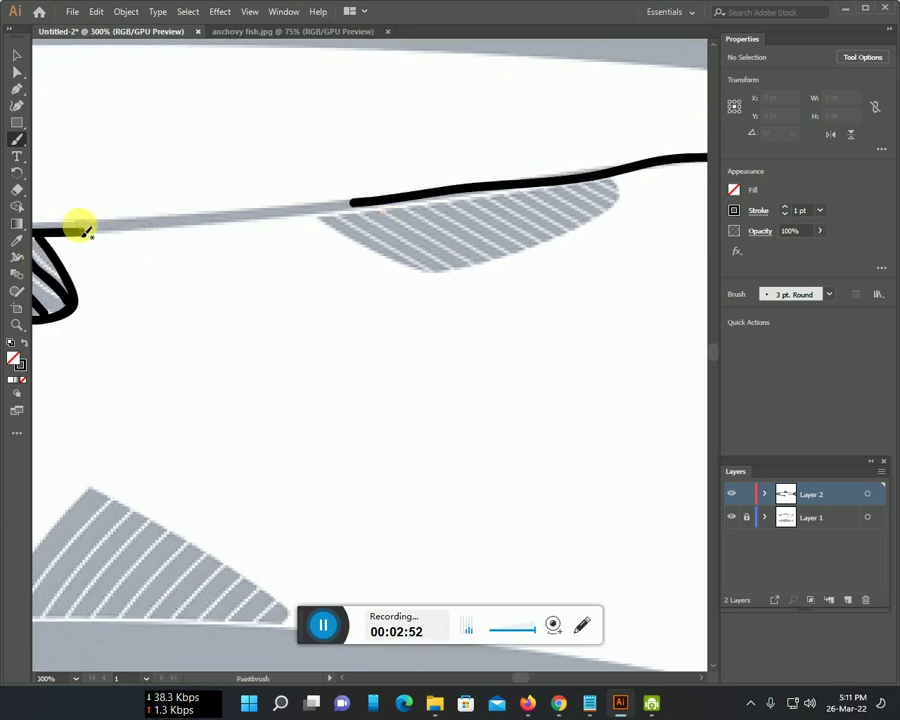
- Trace the belly line and outline the lower rear fin under the belly
left_click_drag(76, 233, 333, 210)
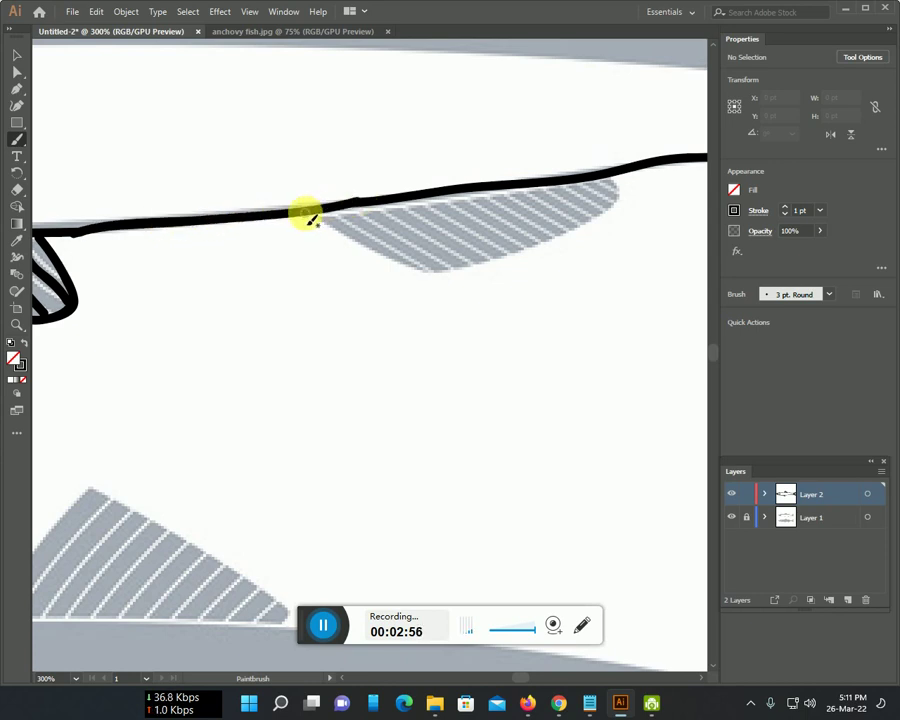
mouse_move(330, 225)
left_mouse_down()
mouse_move(402, 258)
mouse_move(472, 269)
mouse_move(565, 239)
left_mouse_up()
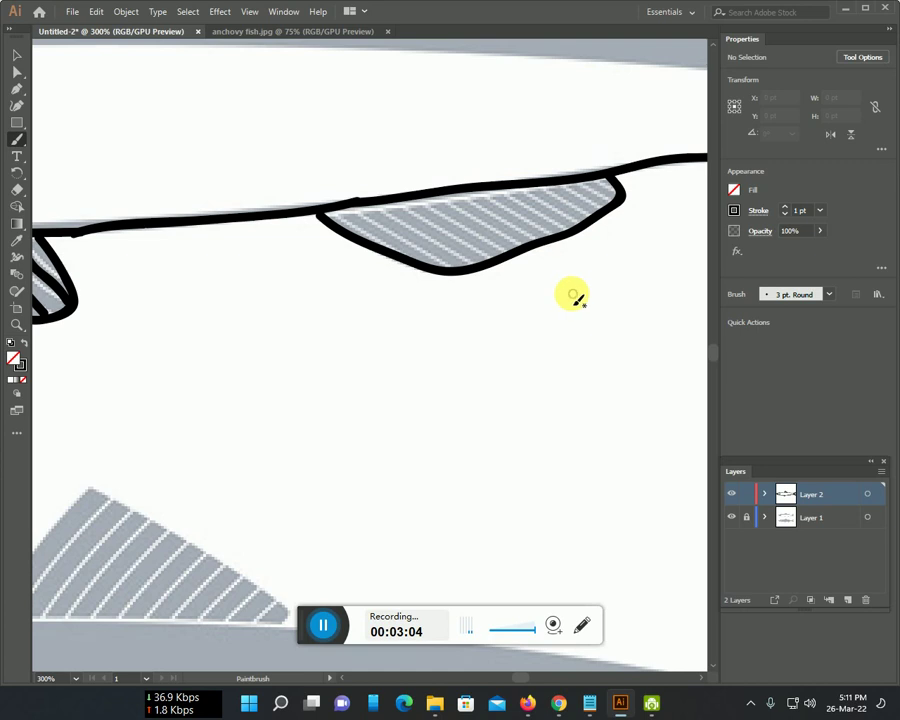
scroll(574, 296, "up", 1)
- Draw six diagonal stripes across the lower rear fin, ending with a short one at its tip
mouse_move(281, 190)
left_mouse_down()
mouse_move(371, 230)
mouse_move(403, 257)
left_mouse_up()
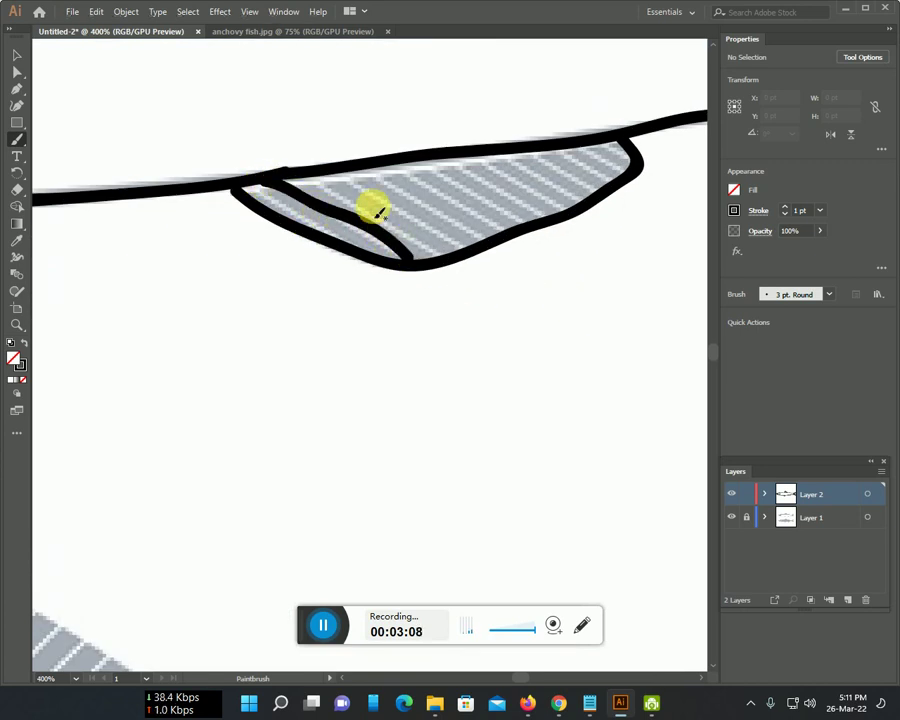
left_click_drag(356, 175, 476, 243)
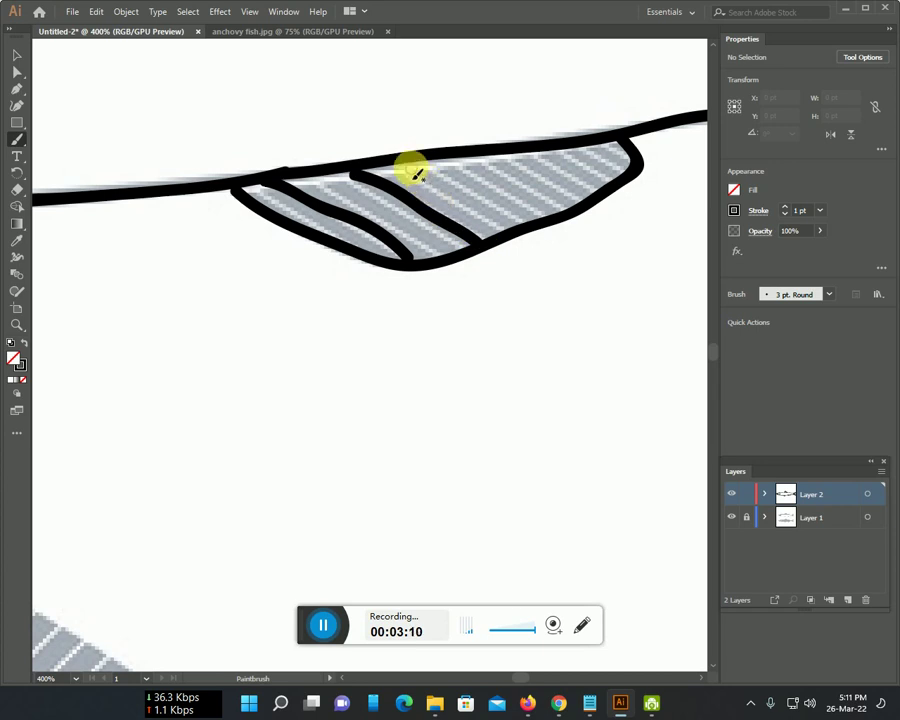
left_click_drag(424, 175, 512, 230)
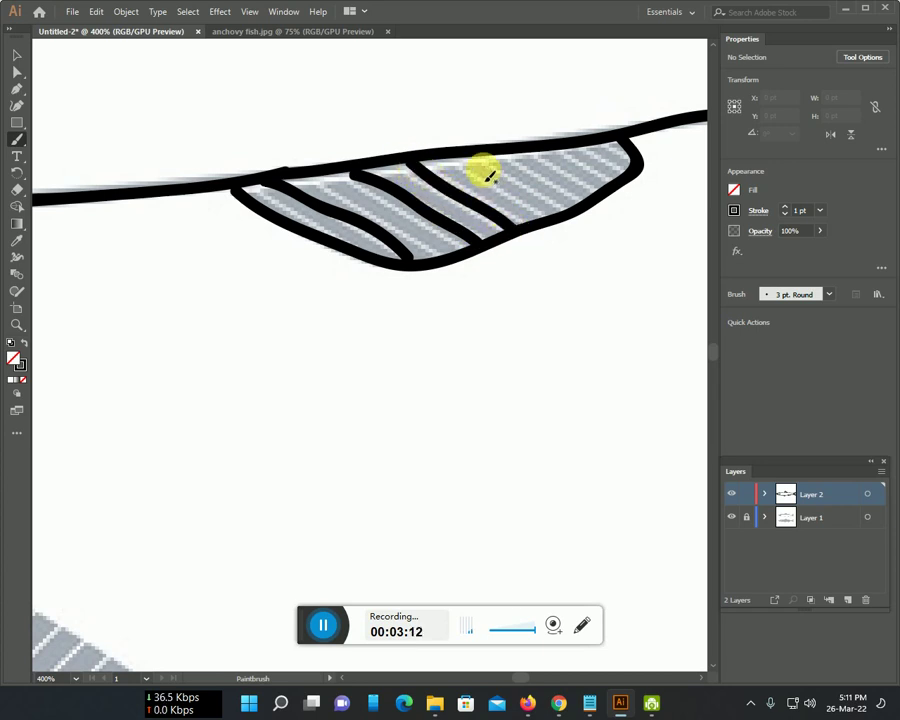
left_click_drag(471, 160, 542, 211)
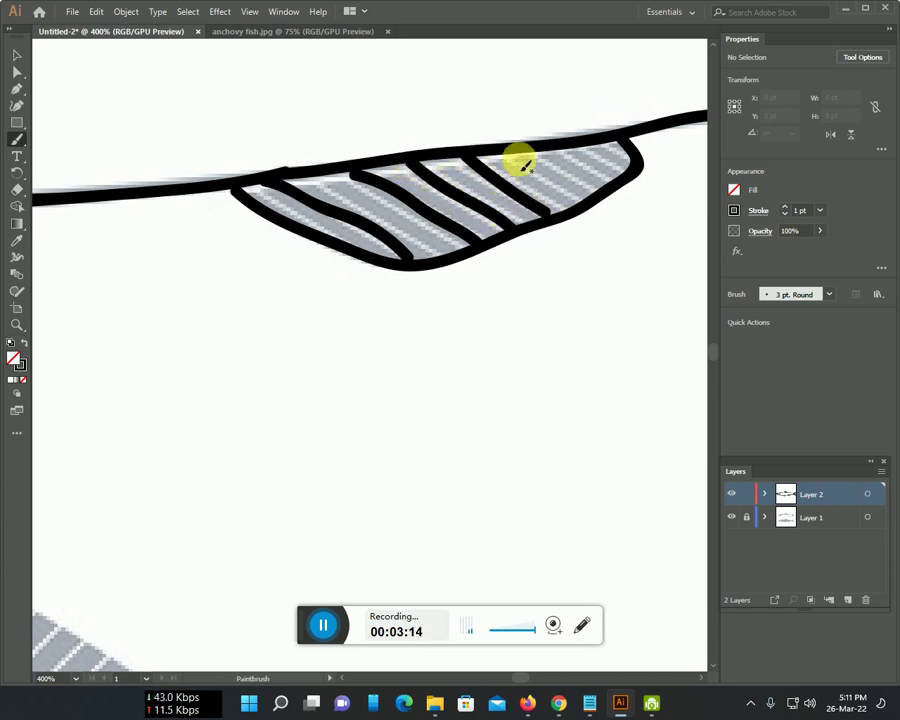
left_click_drag(527, 168, 580, 204)
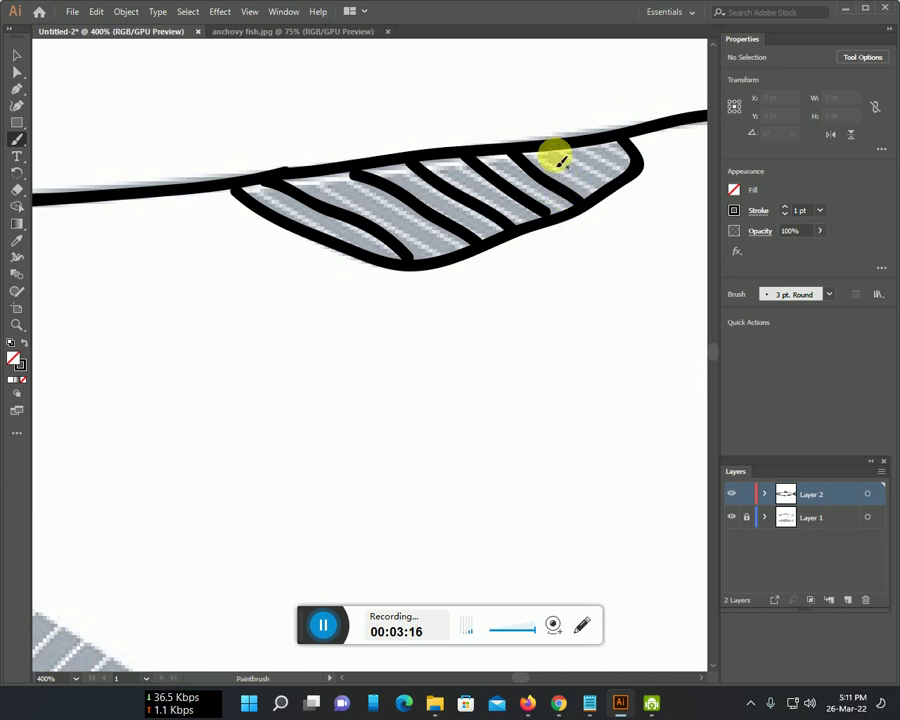
left_click_drag(582, 144, 619, 178)
scroll(557, 165, "down", 4)
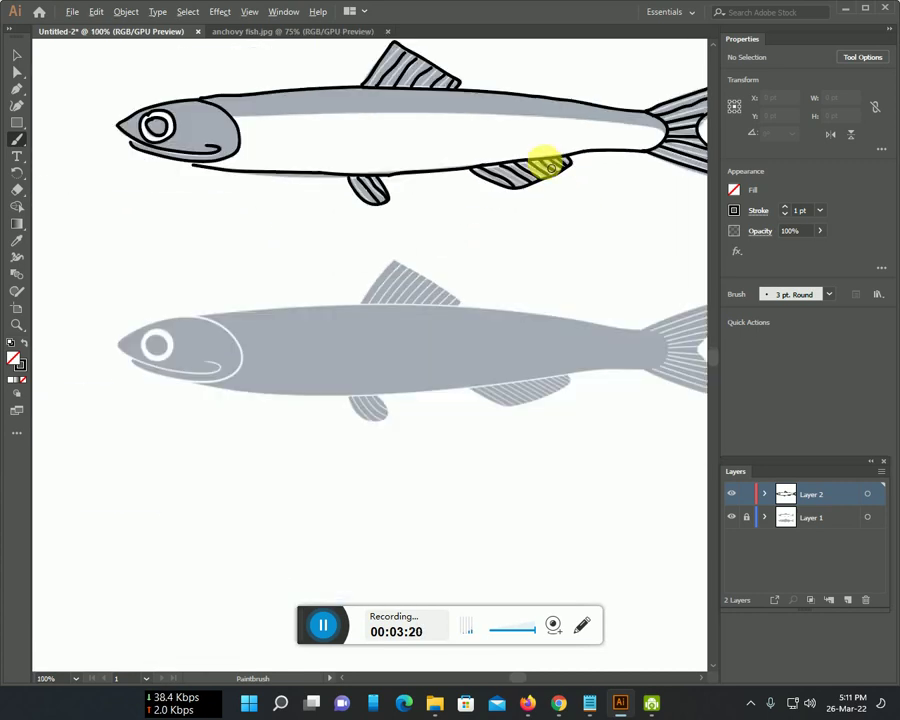
- Hide Layer 1's reference image and zoom out to 100% to view the finished anchovy outline
left_click(731, 517)
scroll(530, 360, "up", 1)
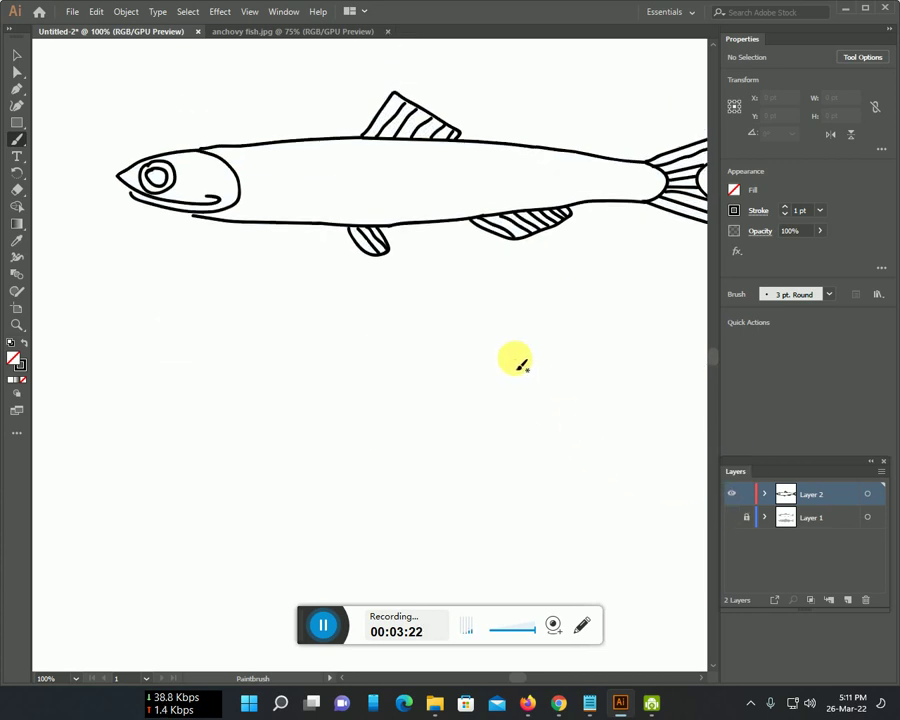
scroll(515, 370, "up", 4)
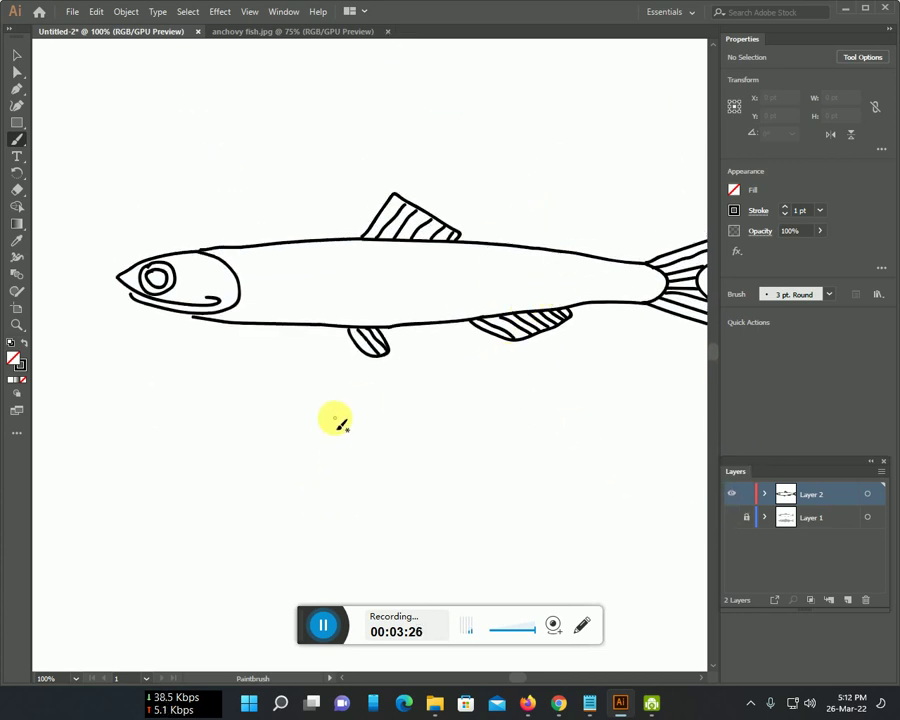
scroll(318, 410, "up", 2)
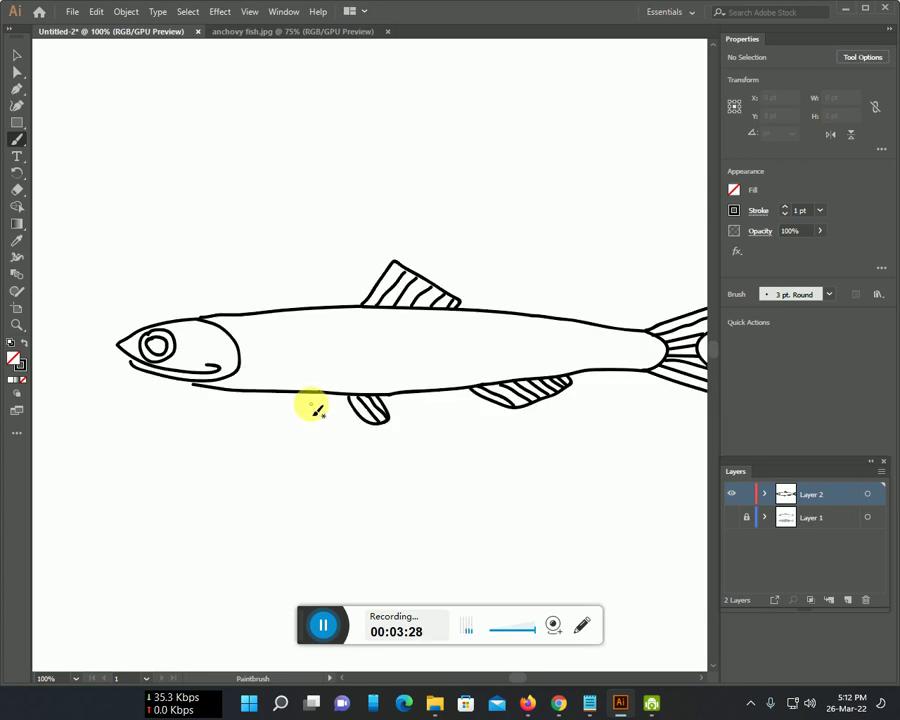